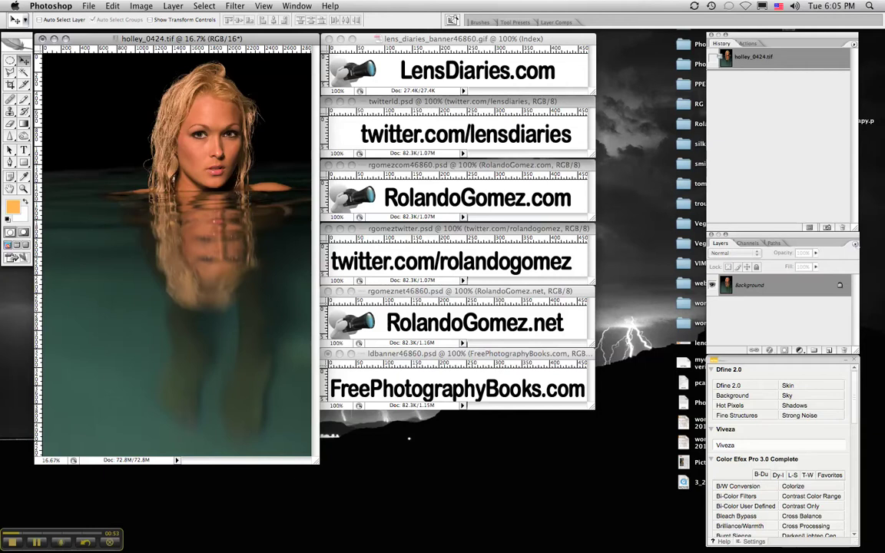
Duplicate the Background layer as 'Background copy', leaving its opacity unchanged
left_click(855, 243)
left_click(761, 269)
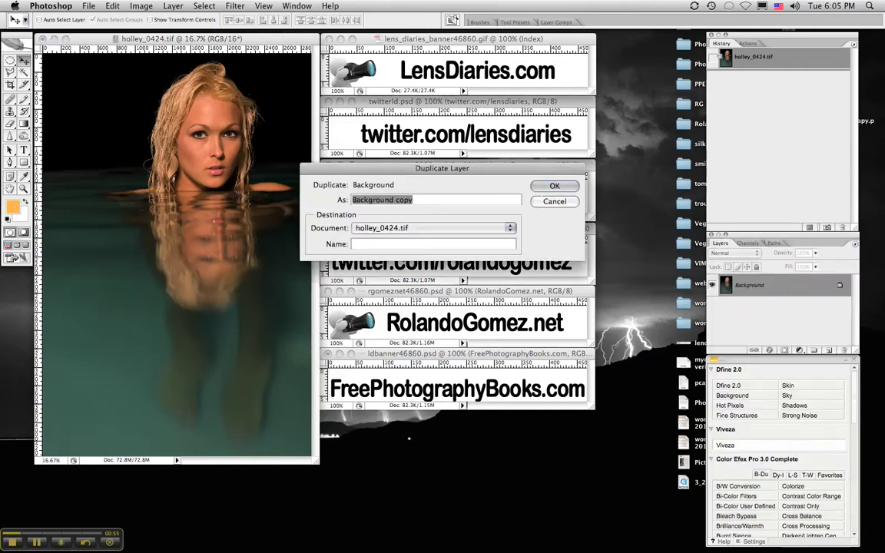
key("Return")
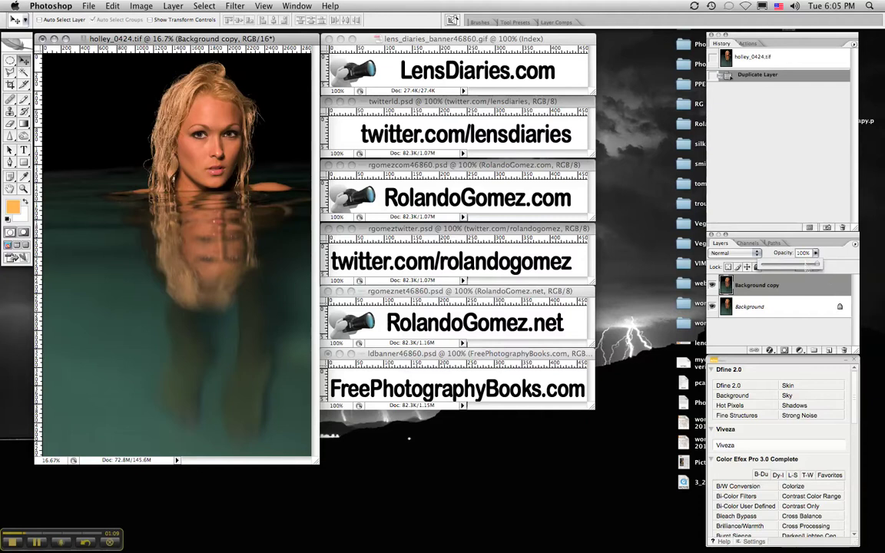
left_click(816, 253)
key("Return")
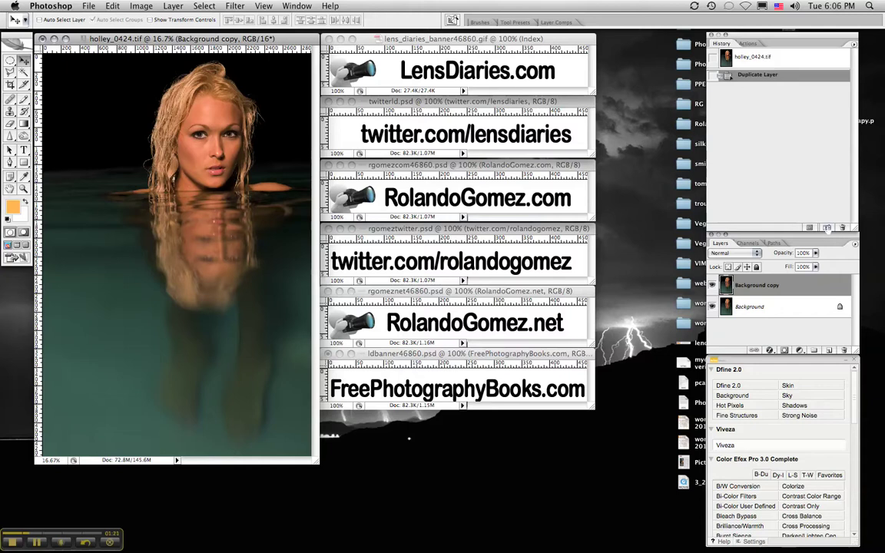
Create a History snapshot of the two-layer state and name it 'fallback'
left_click(828, 229)
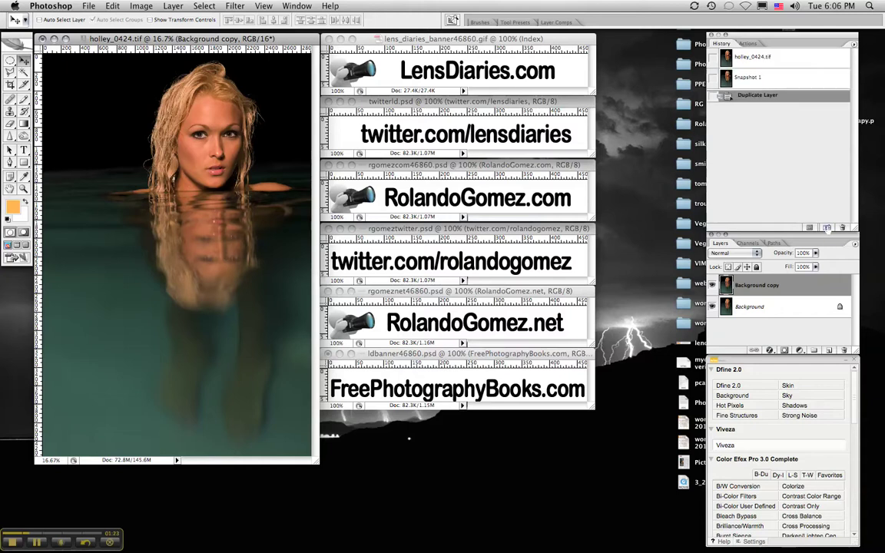
double_click(745, 77)
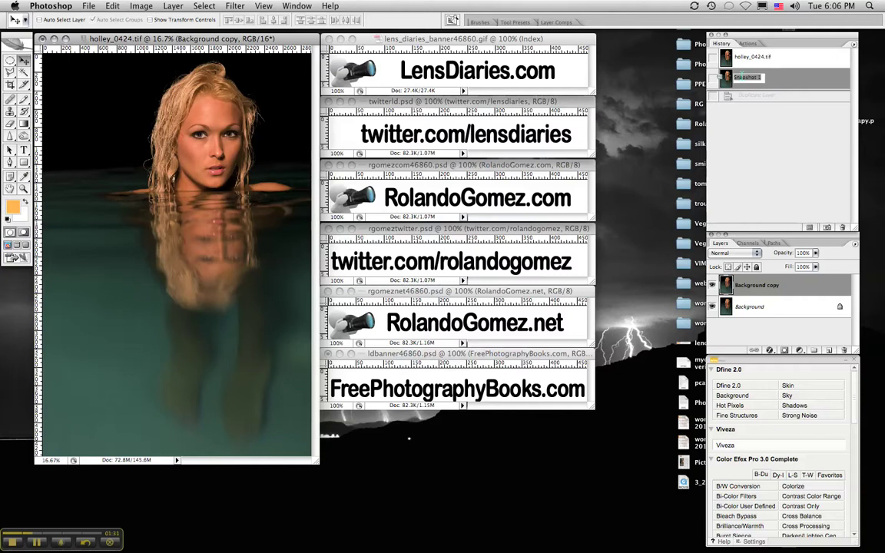
type("fallback")
key("Return")
Apply Image > Adjustments > Levels with the grey midtone input set to 0.55
left_click(141, 5)
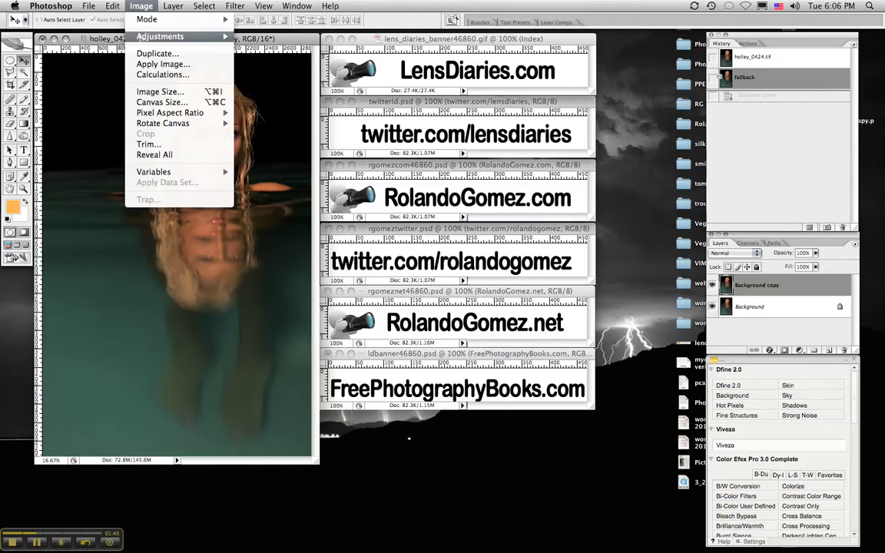
mouse_move(212, 36)
left_click(258, 36)
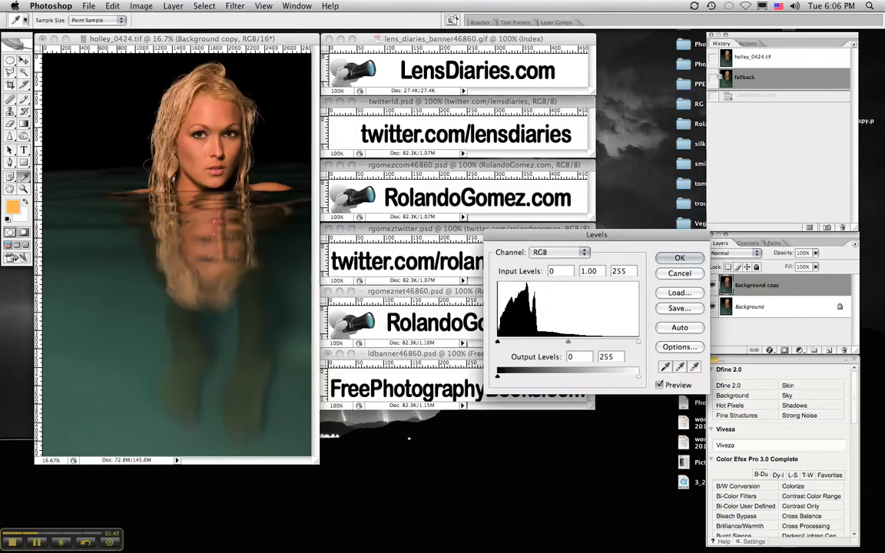
left_click_drag(568, 342, 593, 341)
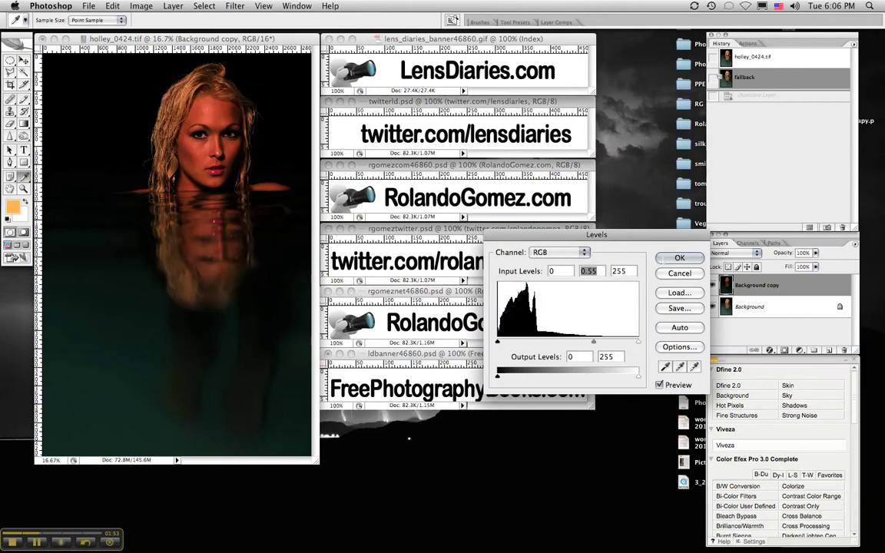
key("Return")
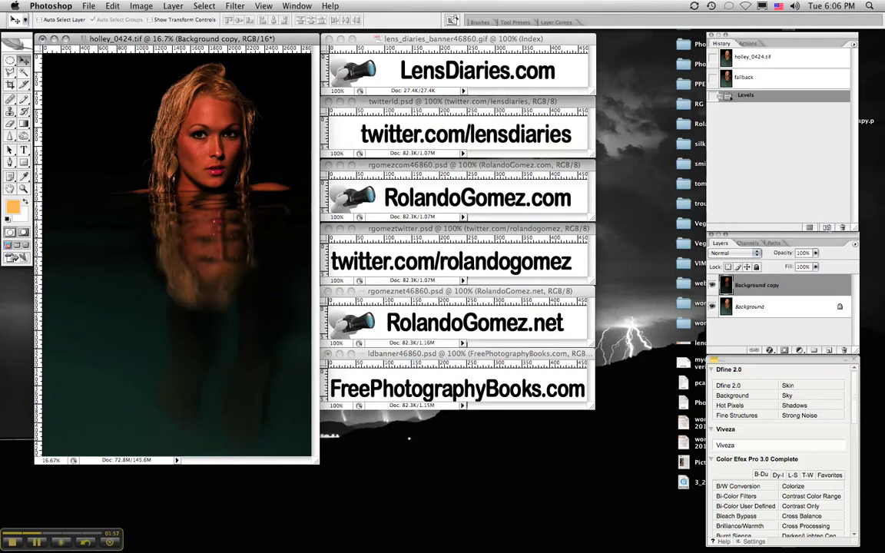
Save the darkened image as a new History snapshot named 'dark levels'
left_click(827, 227)
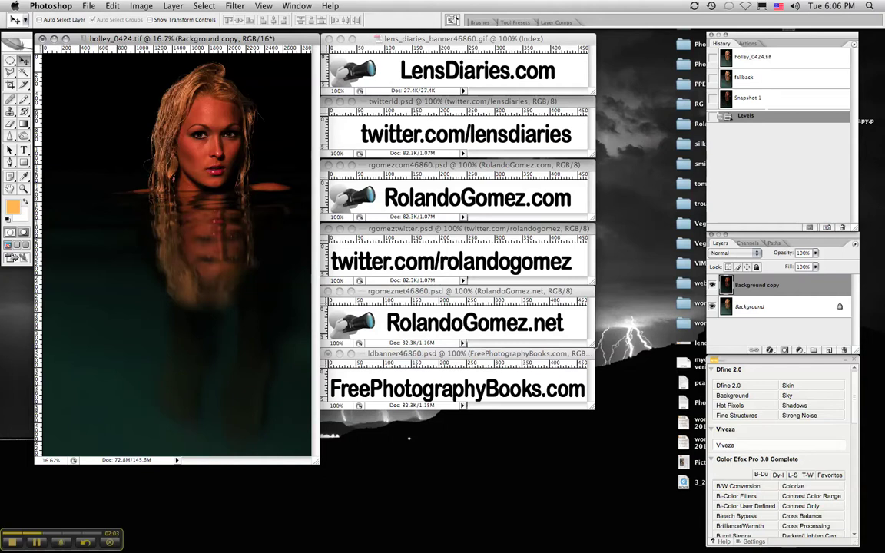
double_click(747, 98)
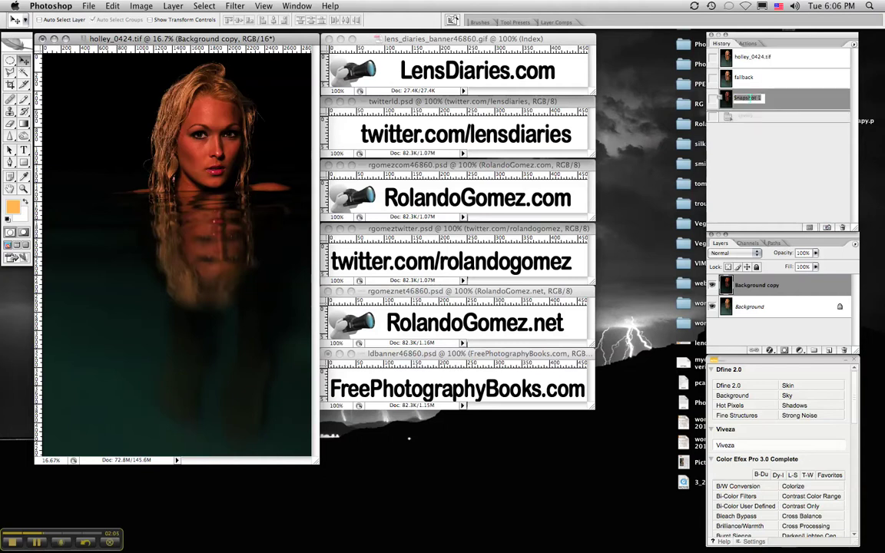
type("f")
type("ark levels")
key("Return")
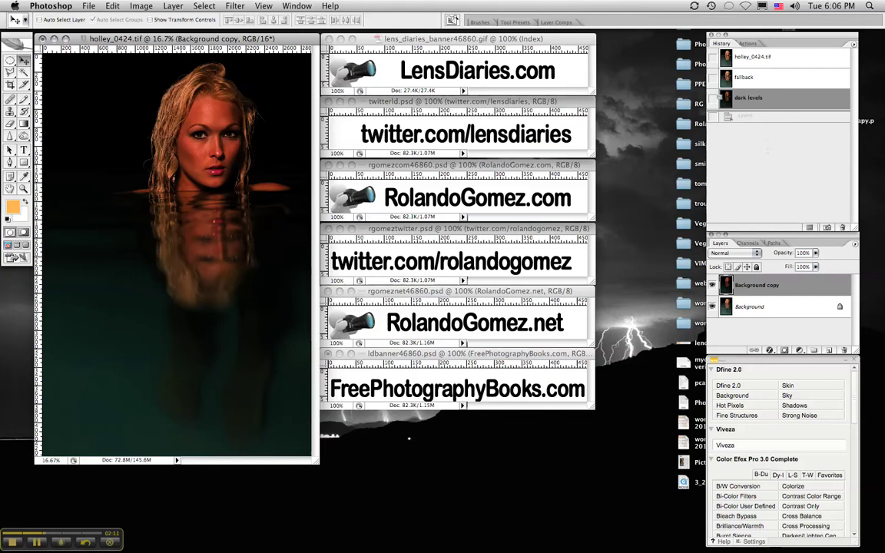
Delete the Levels history state and return to the original holley_0424.tif snapshot
left_click(741, 116)
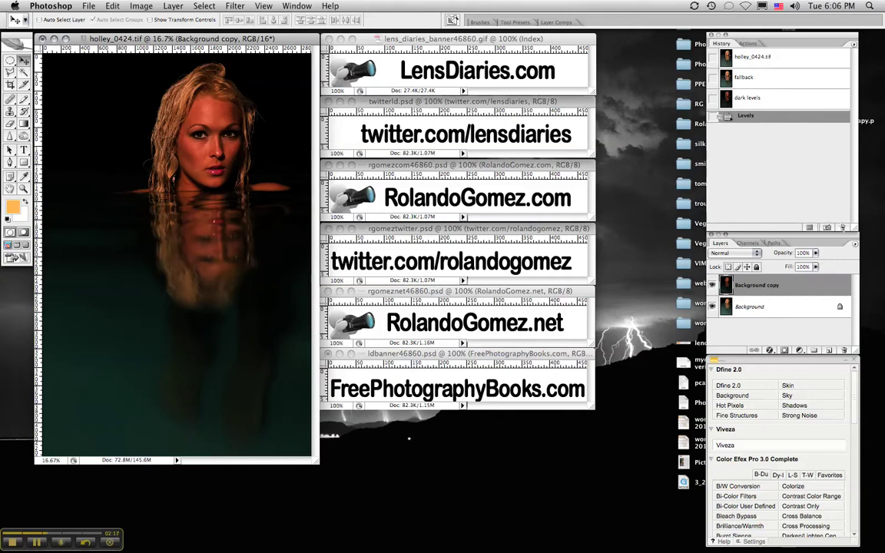
left_click(842, 228)
left_click(498, 164)
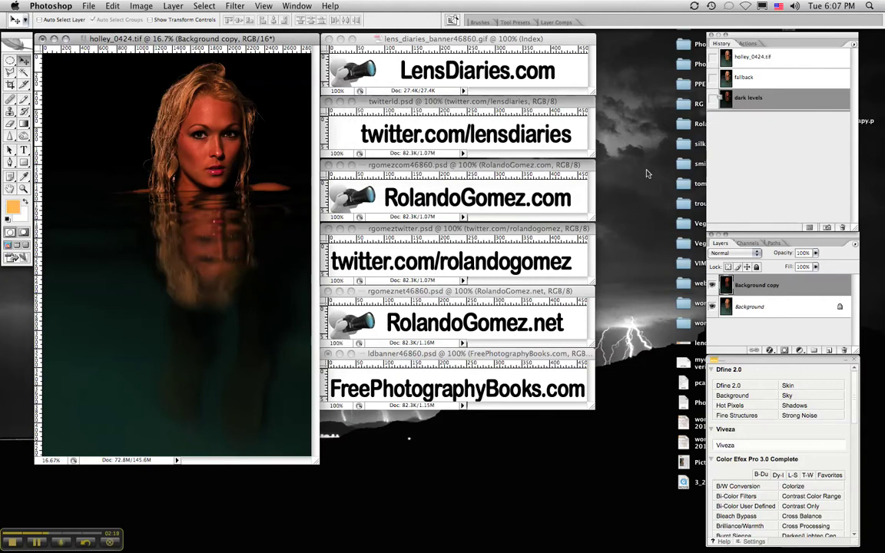
left_click(730, 59)
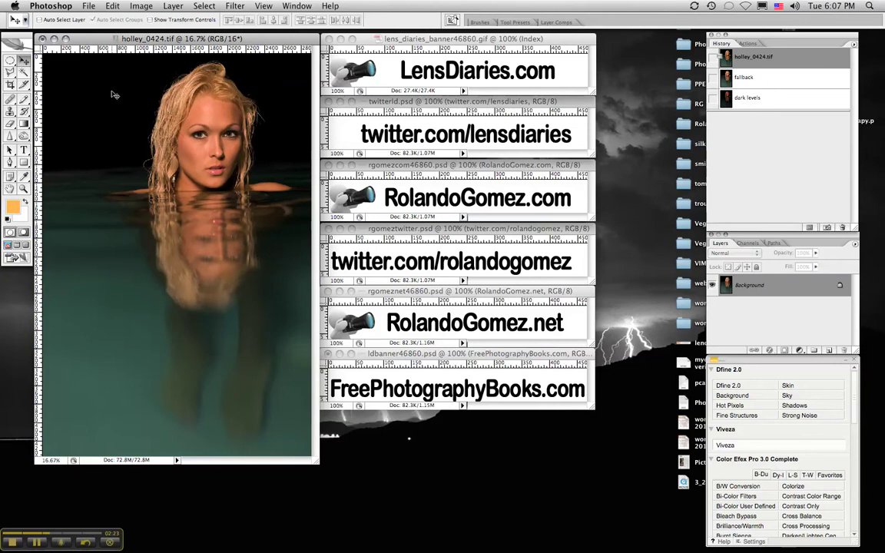
Select the History Brush tool, keeping its opacity setting unchanged
left_click(24, 112)
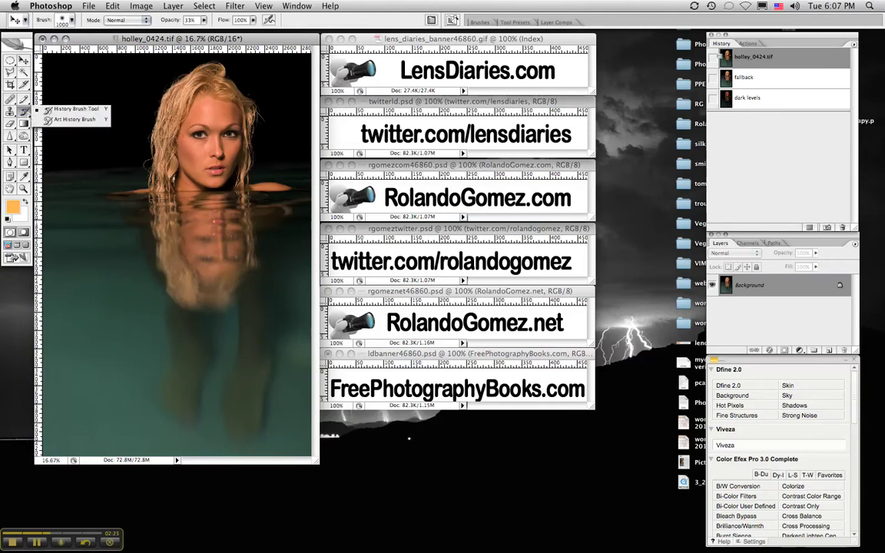
left_click(48, 110)
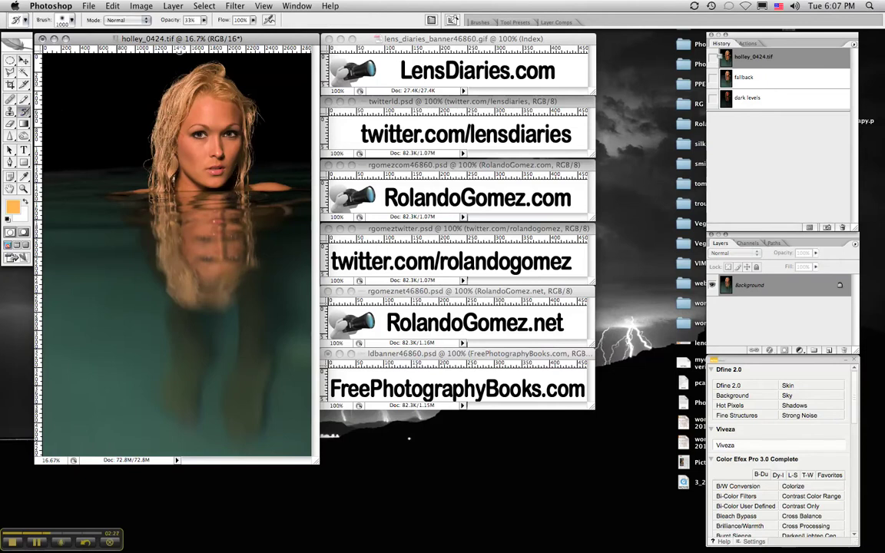
left_click(204, 20)
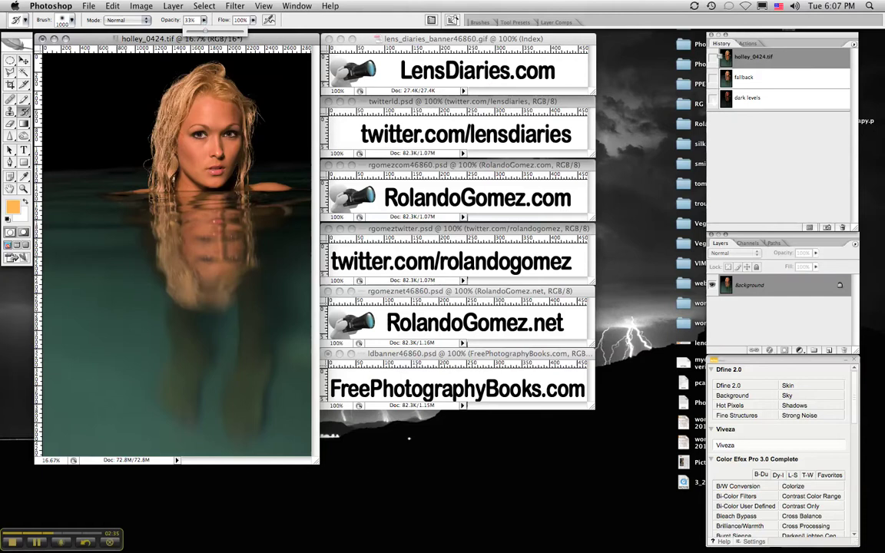
key("Return")
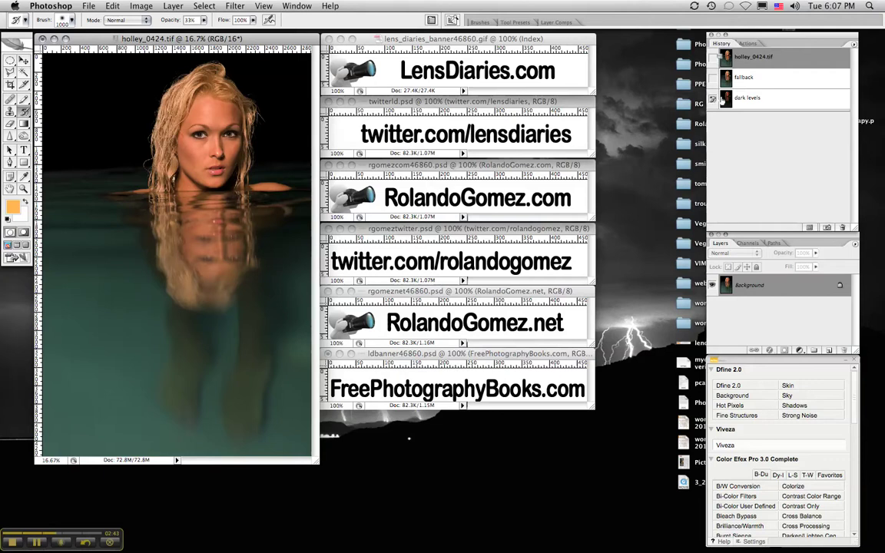
Preview the 'dark levels' snapshot, then restore the 'fallback' state with the Background copy layer
left_click(753, 98)
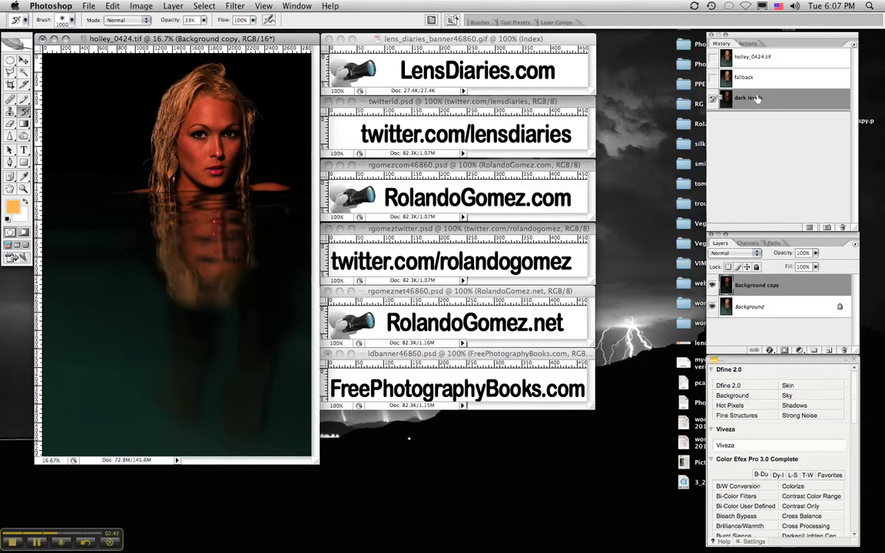
left_click(751, 57)
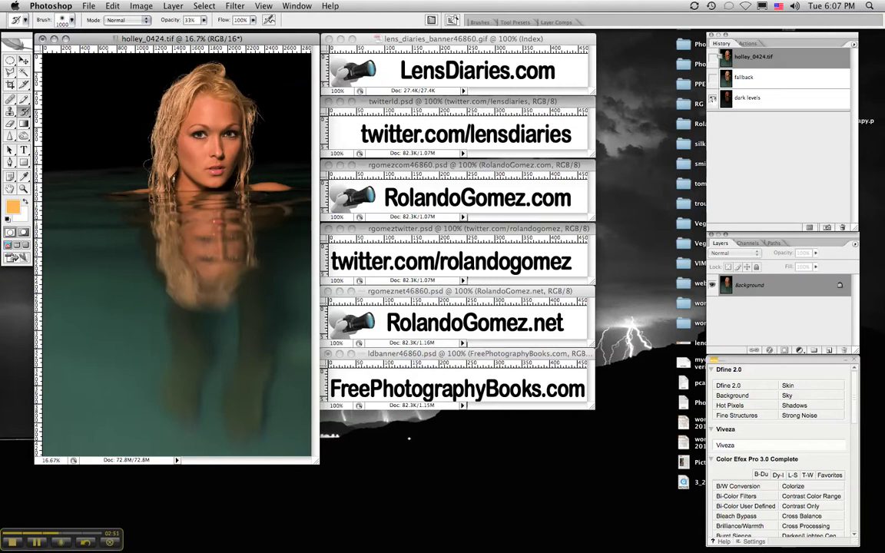
key("s")
left_click(11, 112)
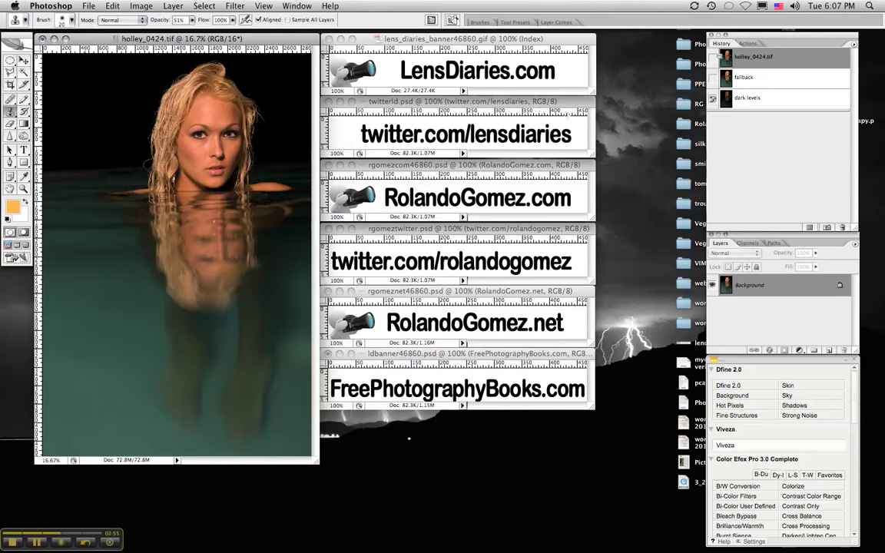
left_click(744, 77)
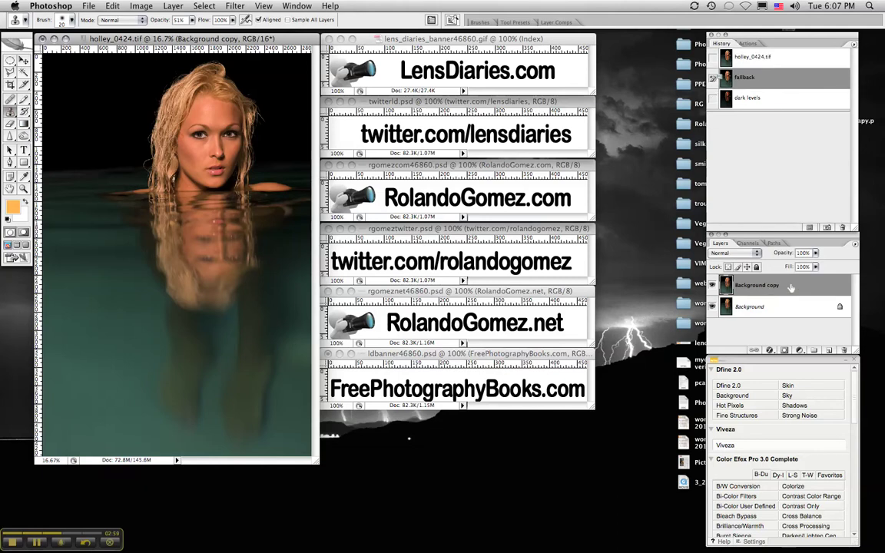
Paint from the 'dark levels' snapshot with a resized History Brush into the left water
left_click(713, 98)
left_click(24, 110)
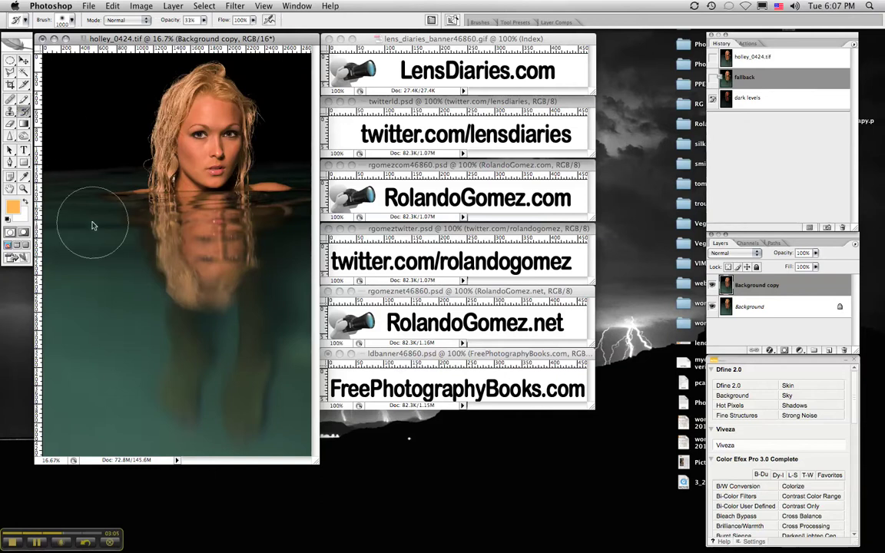
key("bracketright")
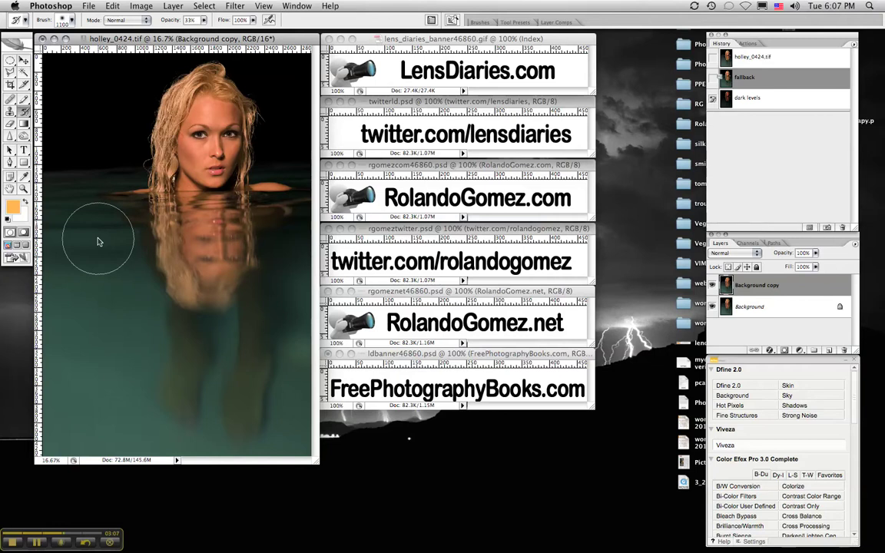
key("bracketright")
key("bracketright")
key("bracketright")
key("bracketleft")
key("bracketleft")
key("bracketleft")
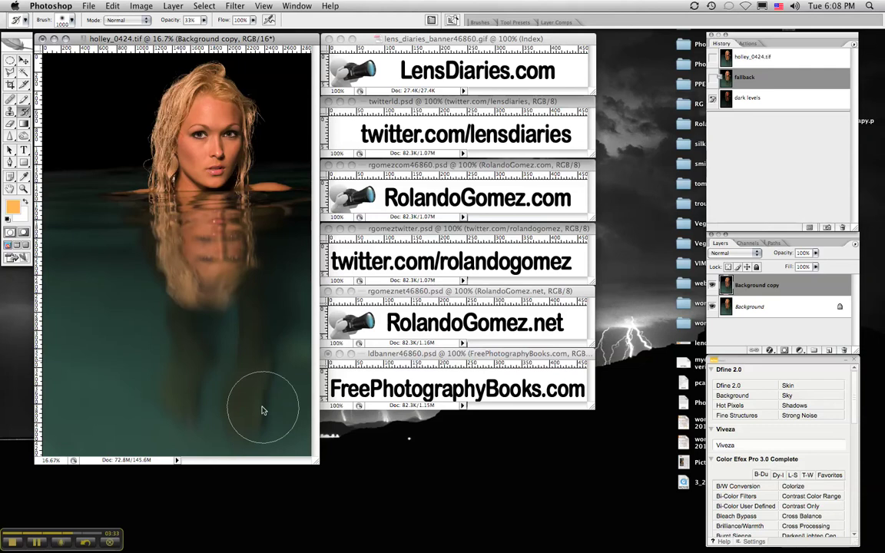
left_click(185, 398)
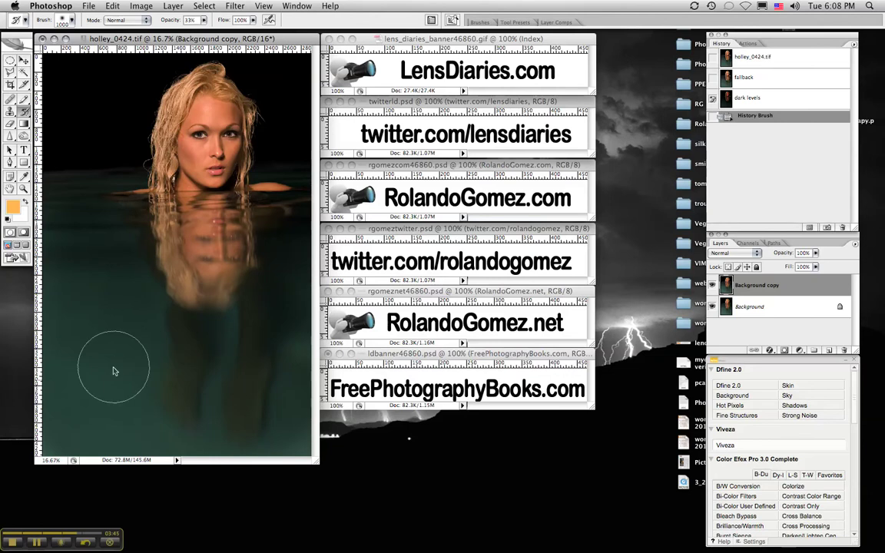
Darken the water over the reflection, then paint from 'fallback' to brighten below her face
mouse_move(187, 232)
left_mouse_down()
mouse_move(215, 264)
mouse_move(192, 223)
mouse_move(181, 230)
mouse_move(211, 223)
left_mouse_up()
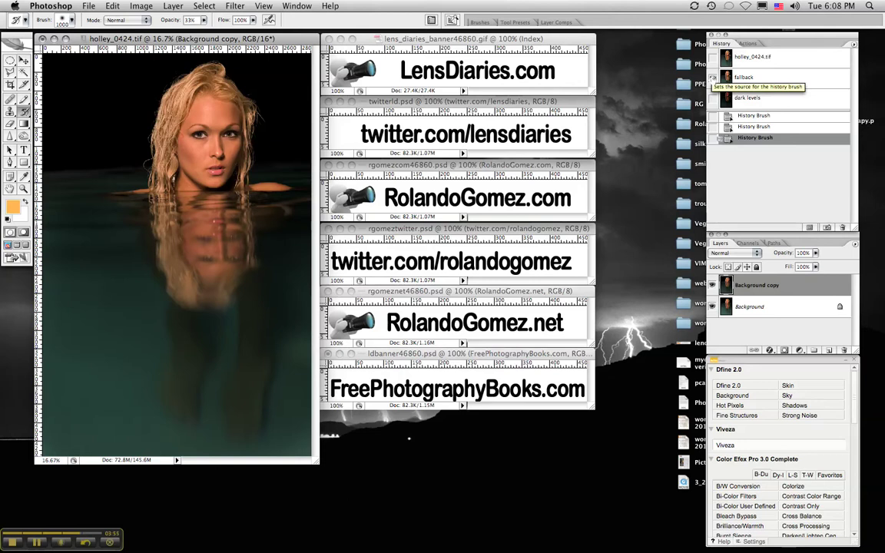
left_click(713, 77)
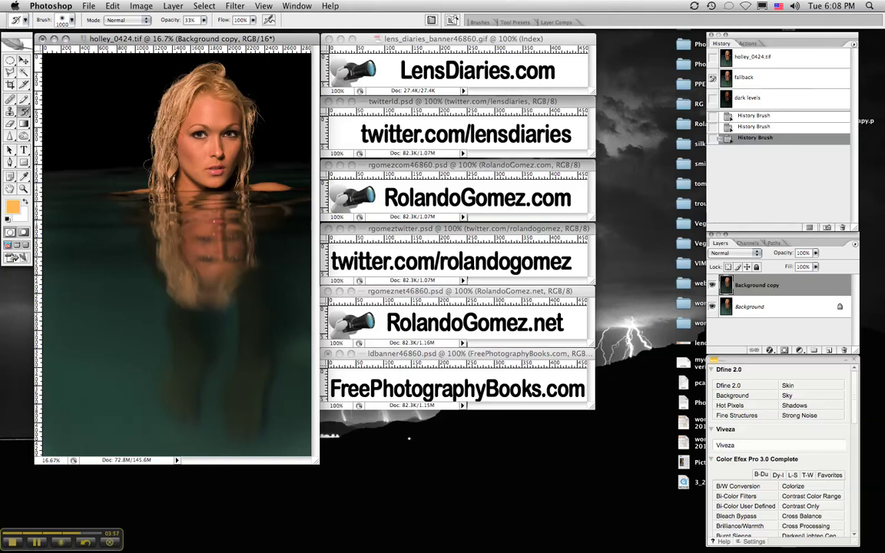
mouse_move(227, 249)
left_mouse_down()
mouse_move(194, 223)
mouse_move(192, 243)
mouse_move(222, 262)
mouse_move(205, 234)
mouse_move(210, 272)
mouse_move(226, 244)
mouse_move(202, 229)
mouse_move(198, 243)
mouse_move(223, 269)
mouse_move(227, 241)
left_mouse_up()
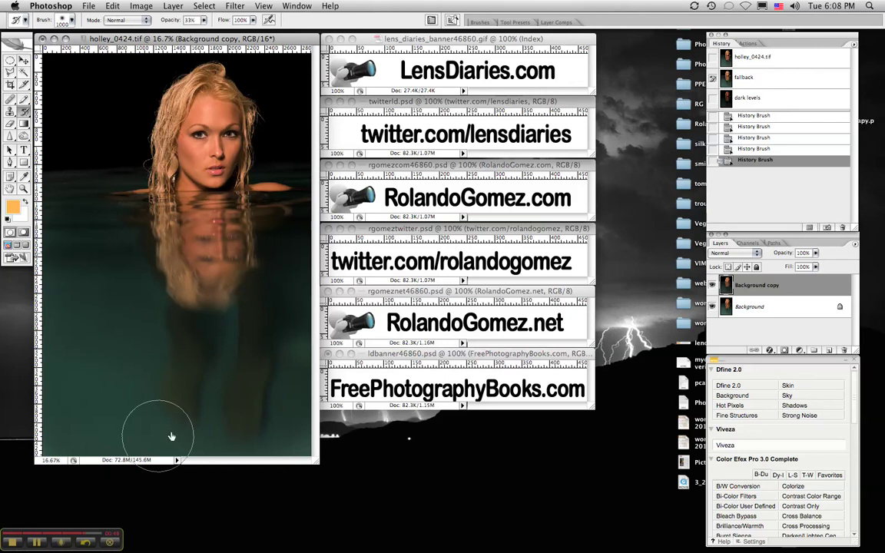
left_click(9, 541)
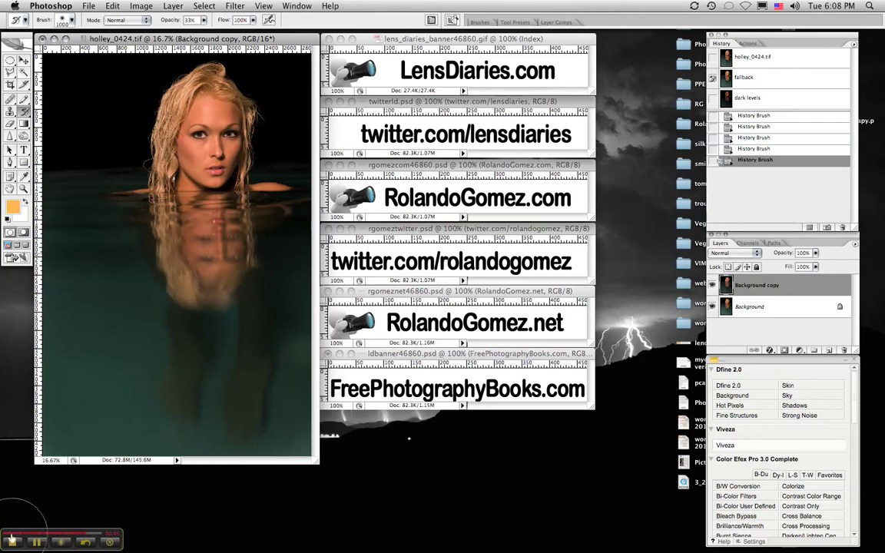